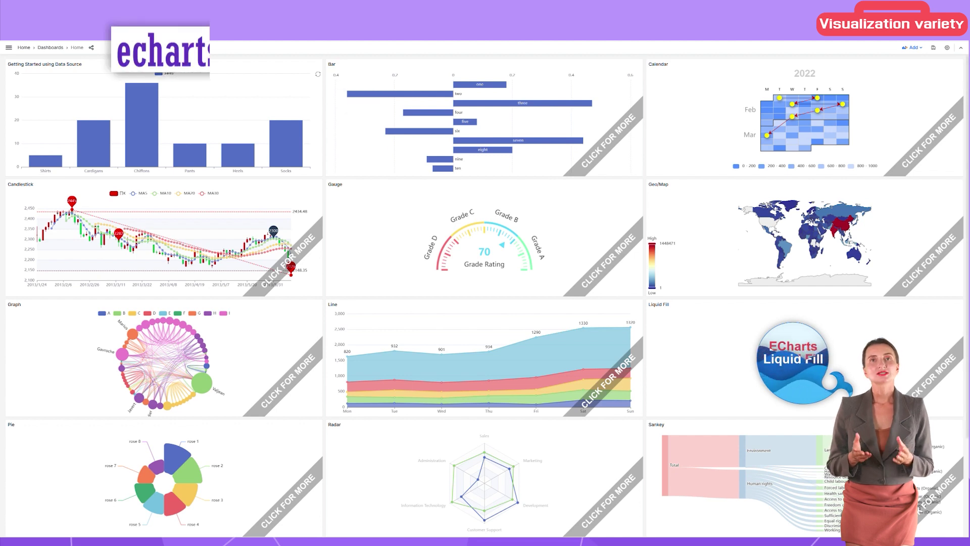
# - Scroll down the Bar dashboard to the stacked column, waterfall and stacked horizontal bar charts
pyautogui.scroll(-3, 485, 293)
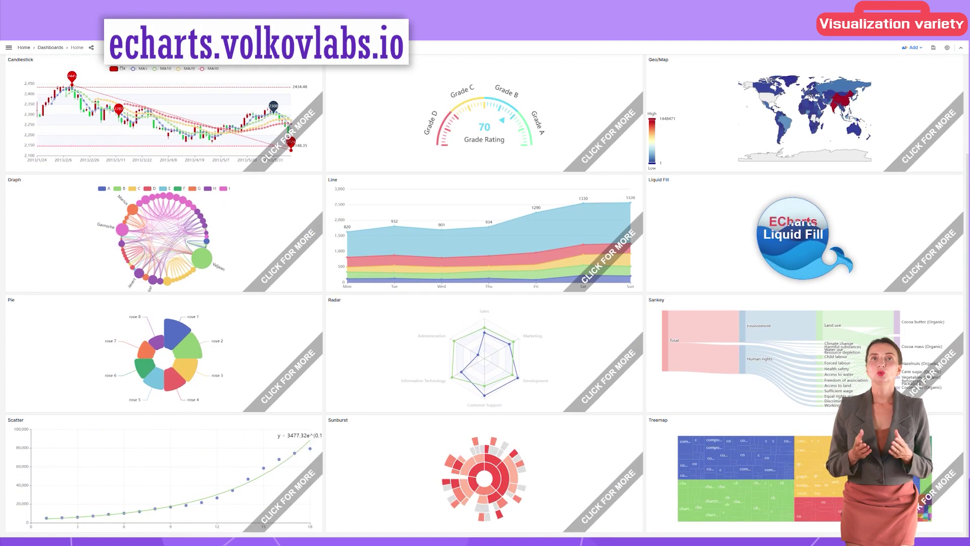
pyautogui.scroll(3, 485, 293)
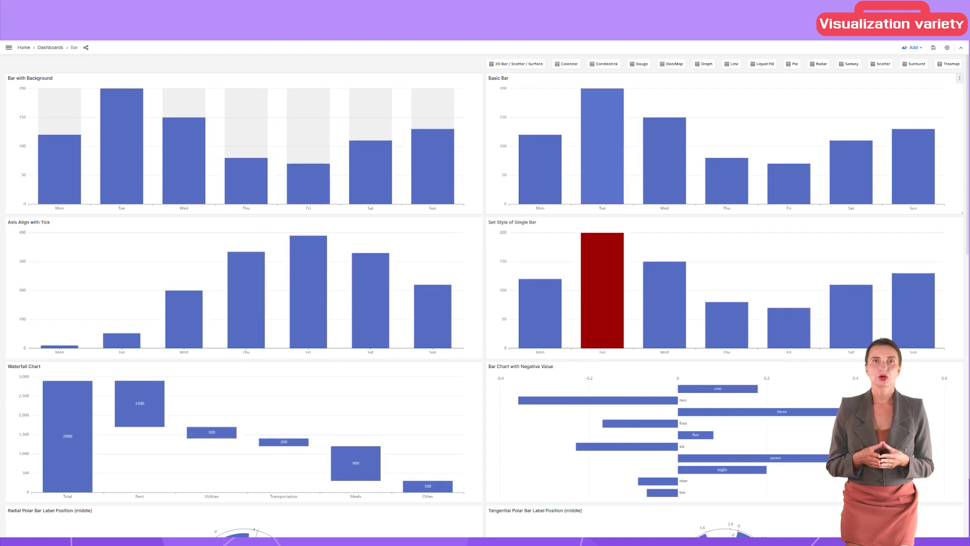
pyautogui.scroll(-7, 484, 295)
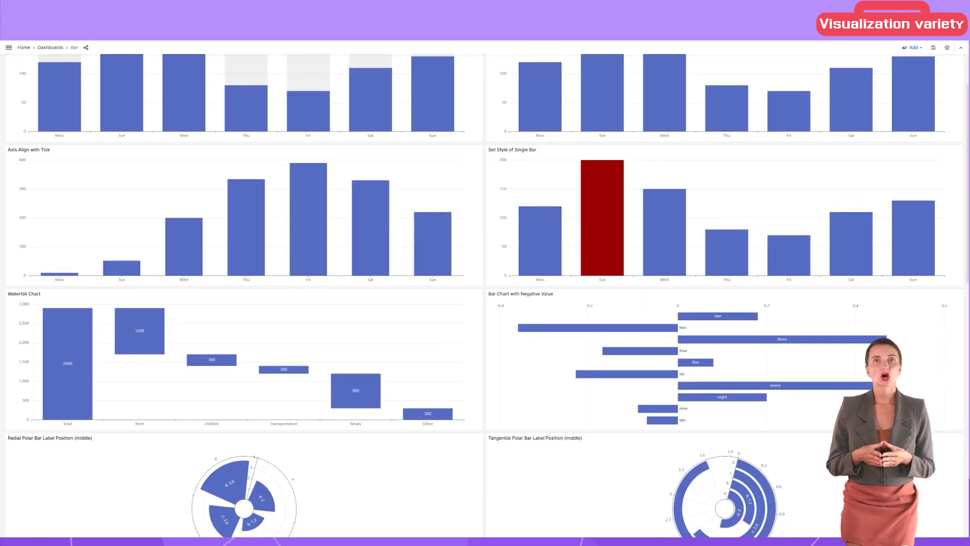
pyautogui.scroll(-6, 484, 295)
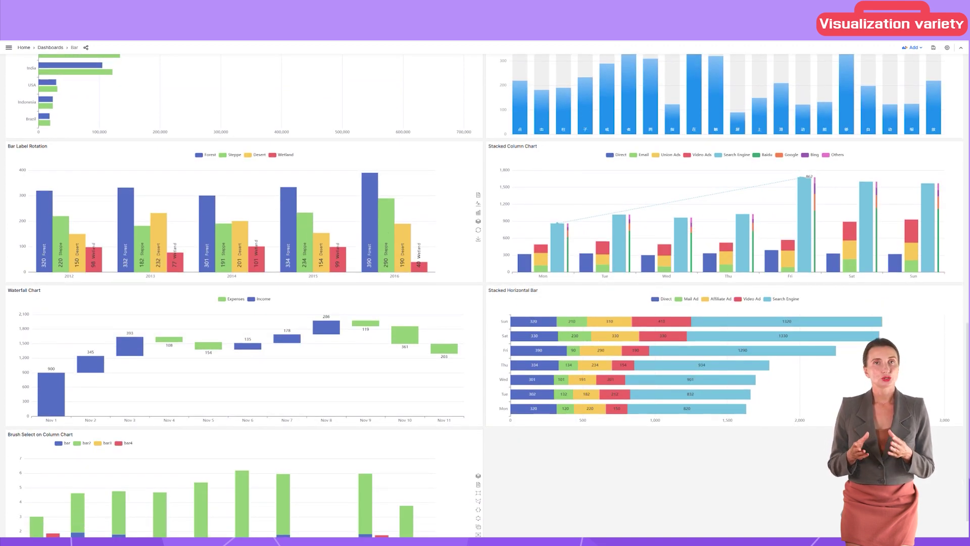
# - Open the Stacked Column Chart in the panel editor and select all of its function code
pyautogui.click(960, 146)
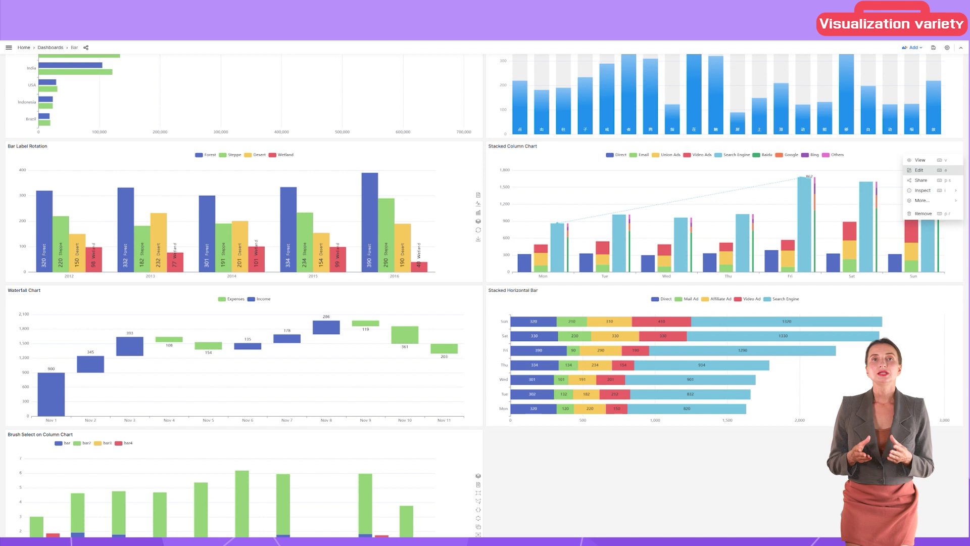
pyautogui.press('e')
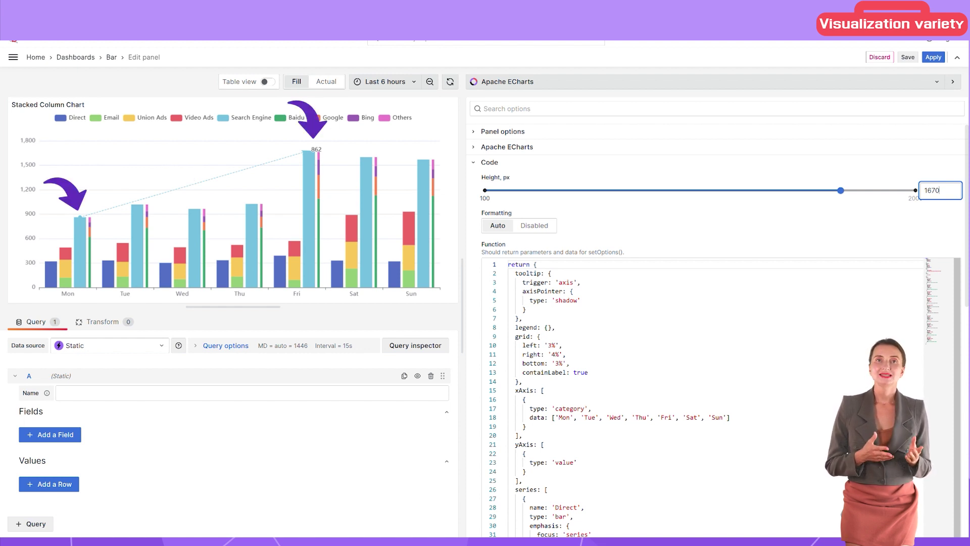
pyautogui.click(541, 337)
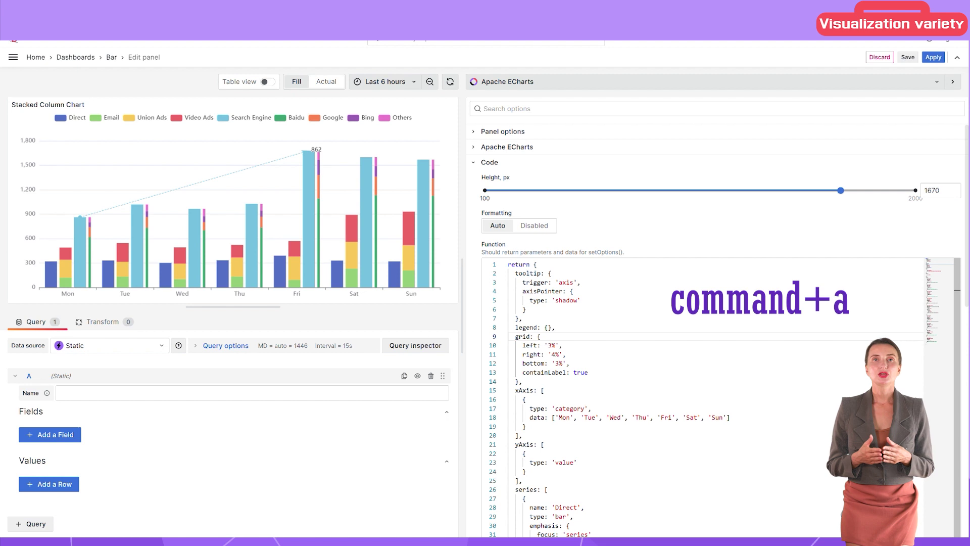
pyautogui.press('super+a')
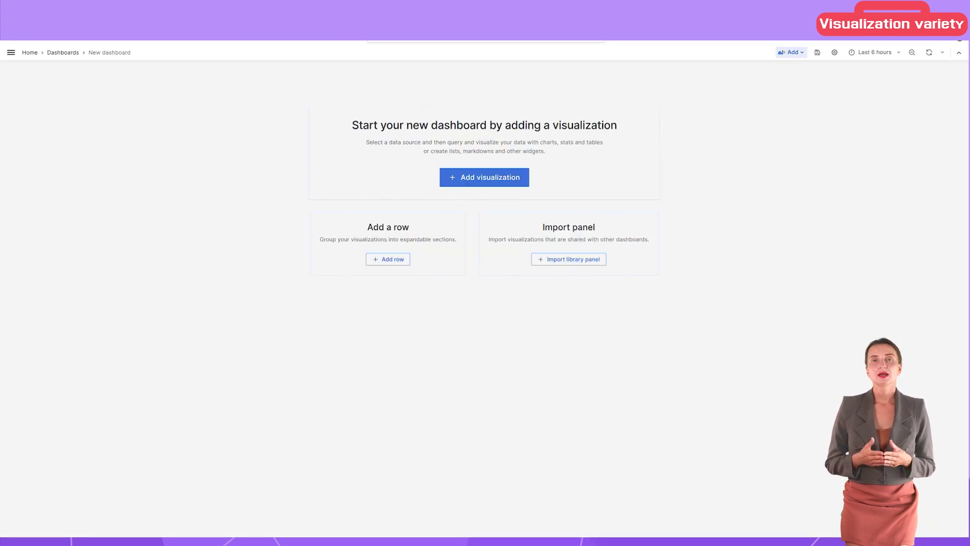
# - Add an Apache ECharts visualization (searched 'echa') and paste the stacked column code over its default code
pyautogui.press('Return')
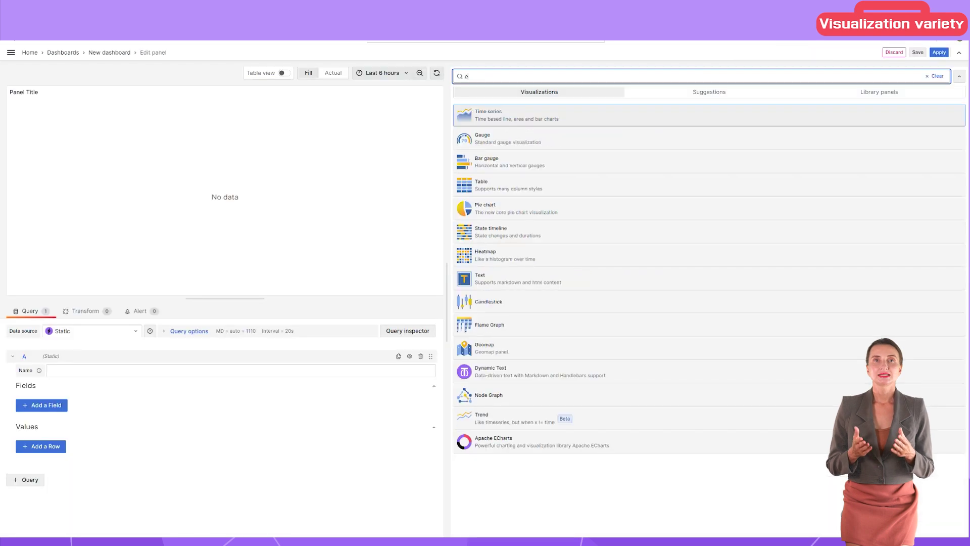
pyautogui.write('echa')
pyautogui.press('Return')
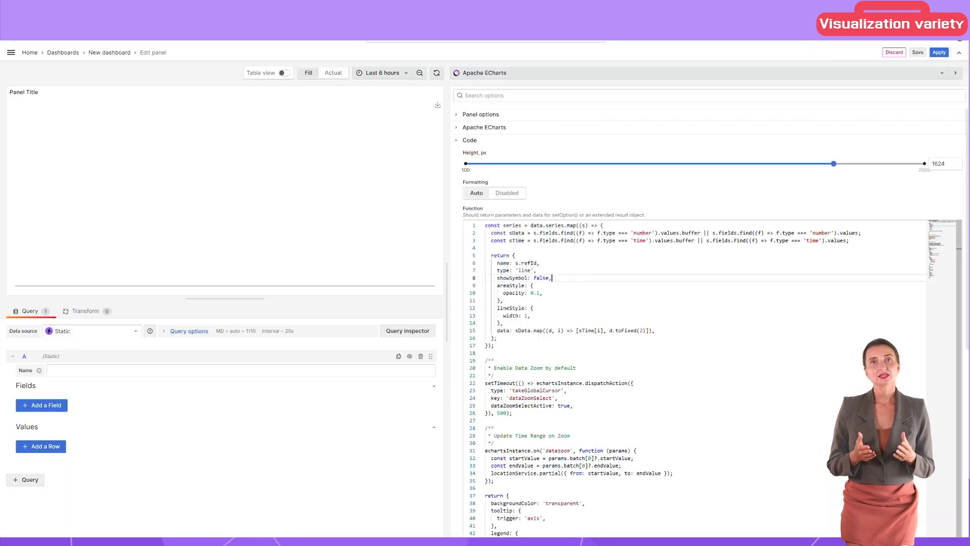
pyautogui.press('super+a')
pyautogui.press('super+v')
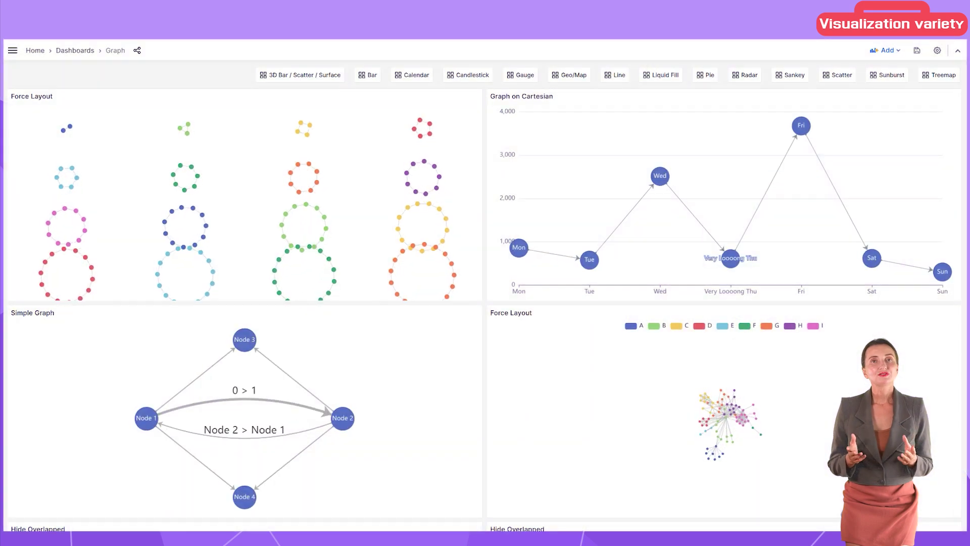
# - Scroll down through the Graph examples dashboard's node graph panels
pyautogui.scroll(-7, 484, 296)
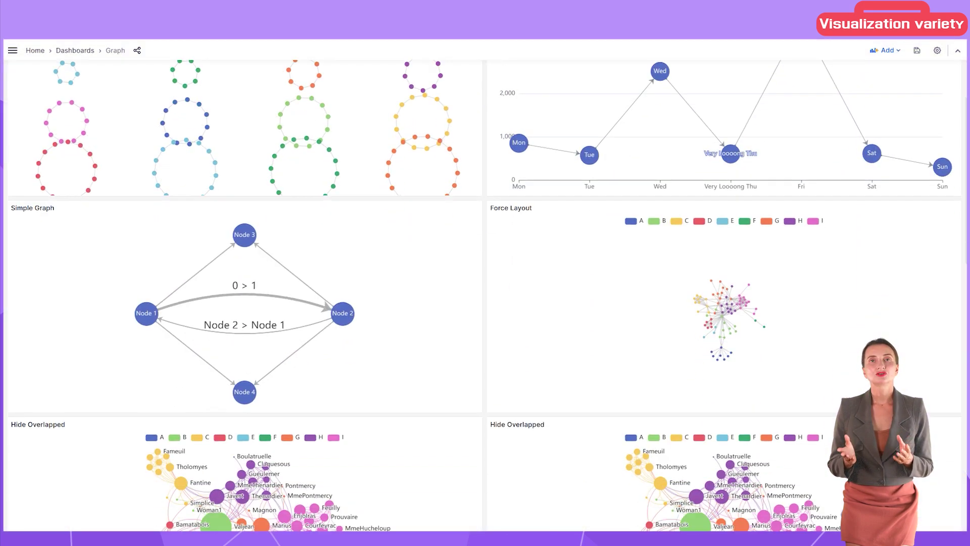
pyautogui.scroll(-10, 484, 295)
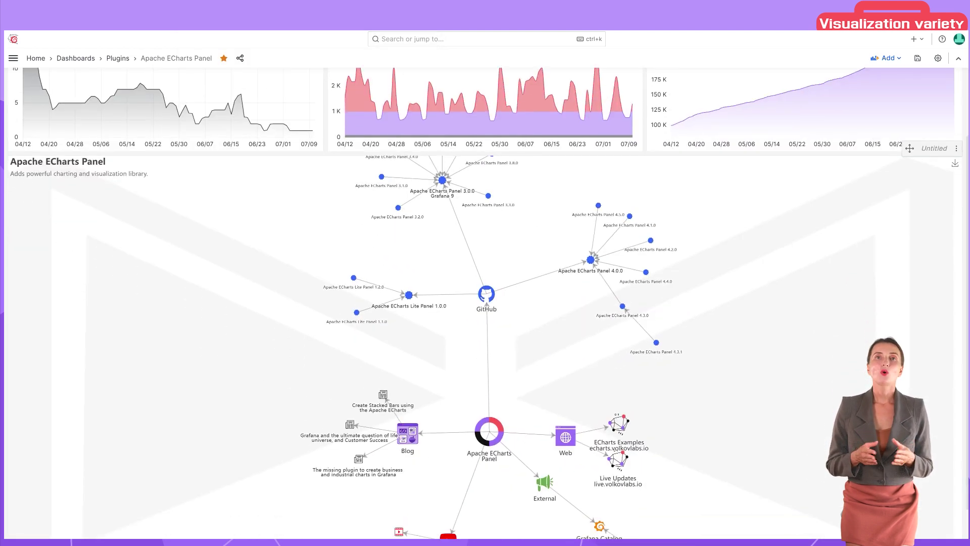
# - Scroll down the Apache ECharts Panel plugin dashboard's network graph
pyautogui.scroll(-1, 488, 303)
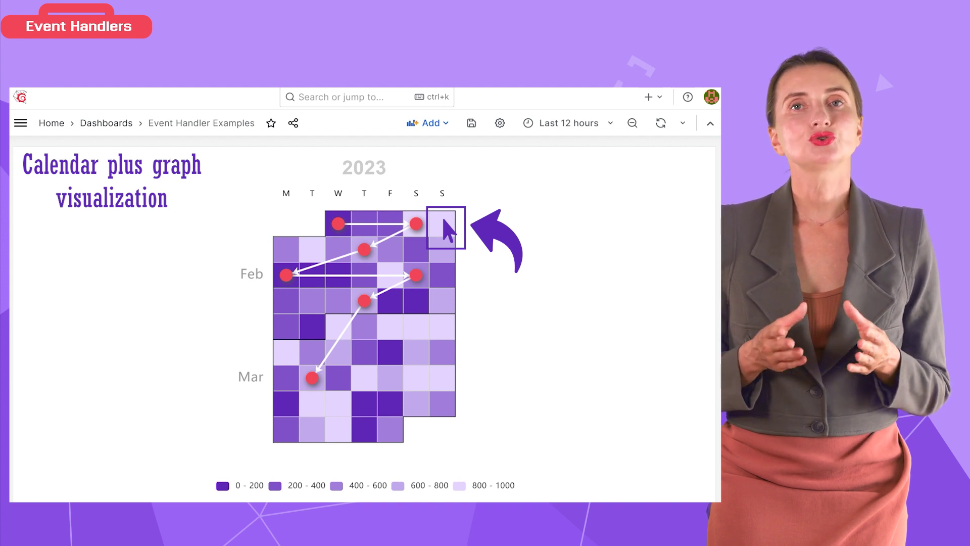
# - Click a calendar day, then drag across the graph to zoom into a time range
pyautogui.click(445, 227)
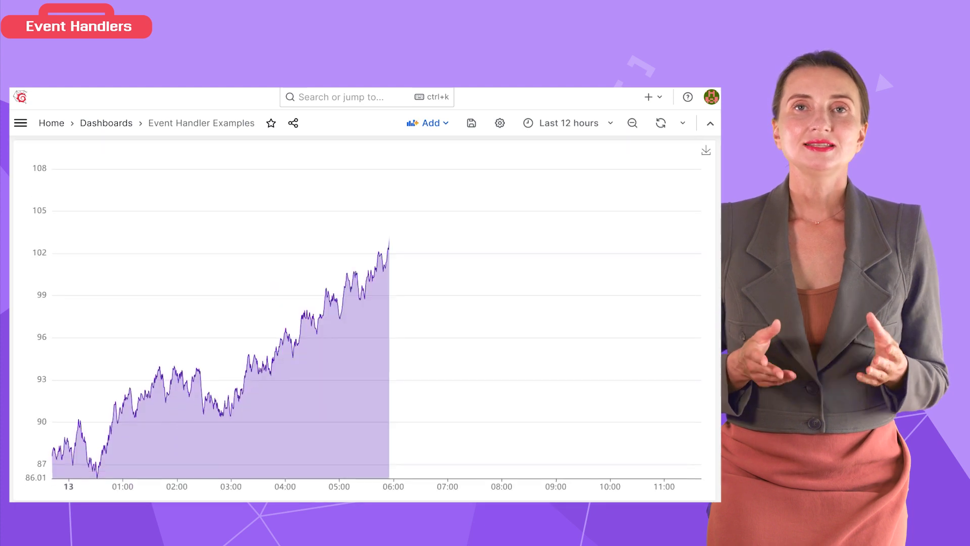
pyautogui.moveTo(189, 323); pyautogui.dragTo(341, 318)
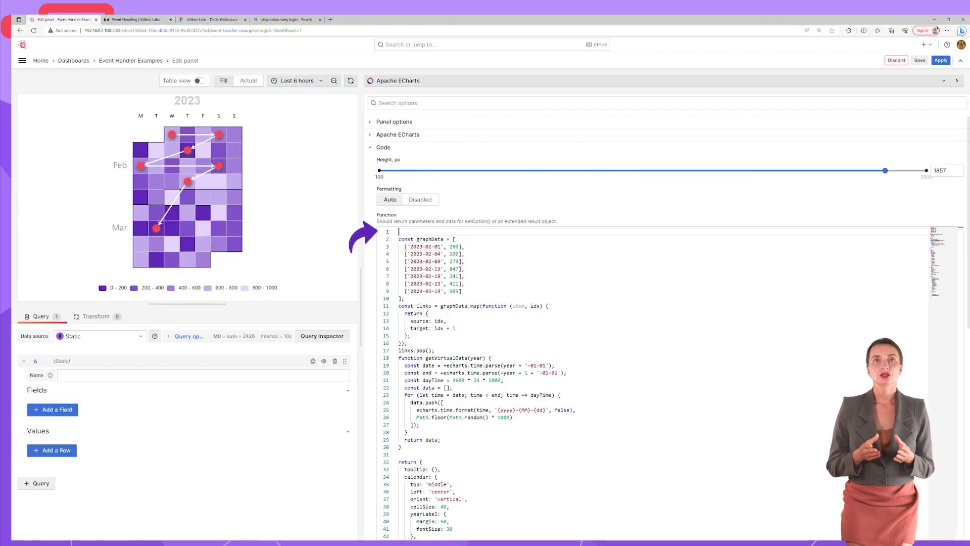
# - Paste the On Mouse Click handler at the top of the calendar panel's code
pyautogui.write('/**  * On Mouse Click  */ echartsInstance.off("click"); echartsInstance.on("click", (params) => {   notifySuccess(["Event", "On Click"]);   echartsInstance.resize(); // to redraw visualization });')
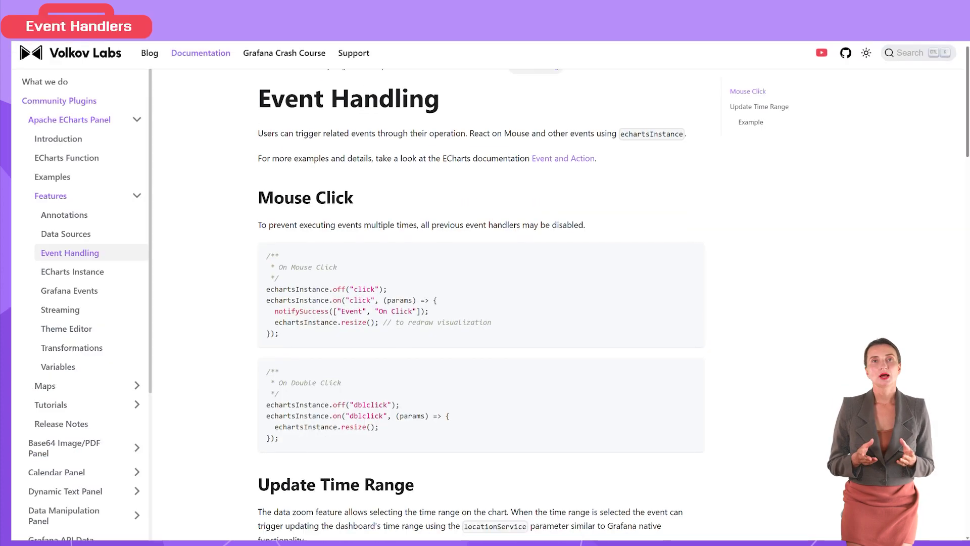
pyautogui.scroll(-15, 480, 303)
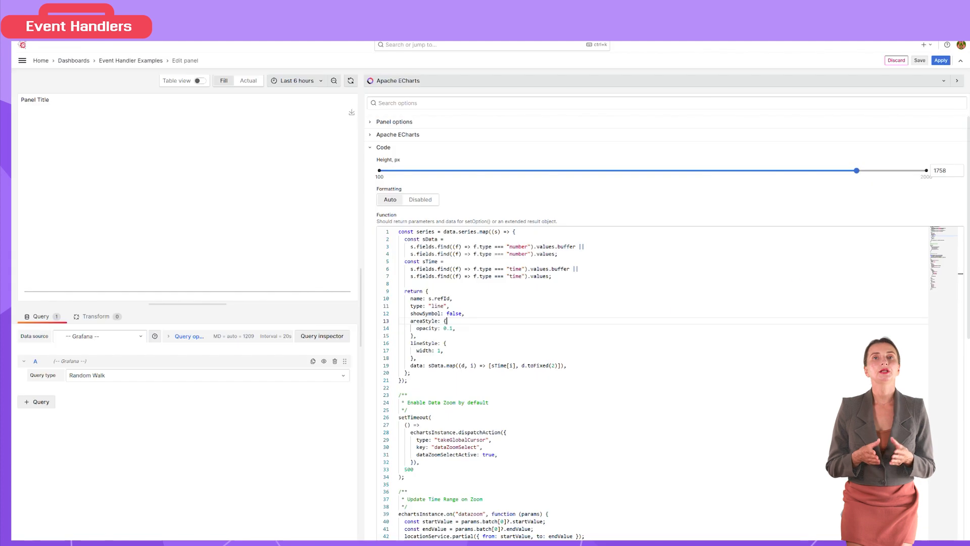
# - Replace the panel's entire code with the data-zoom example
pyautogui.press('super+a')
pyautogui.press('super+v')
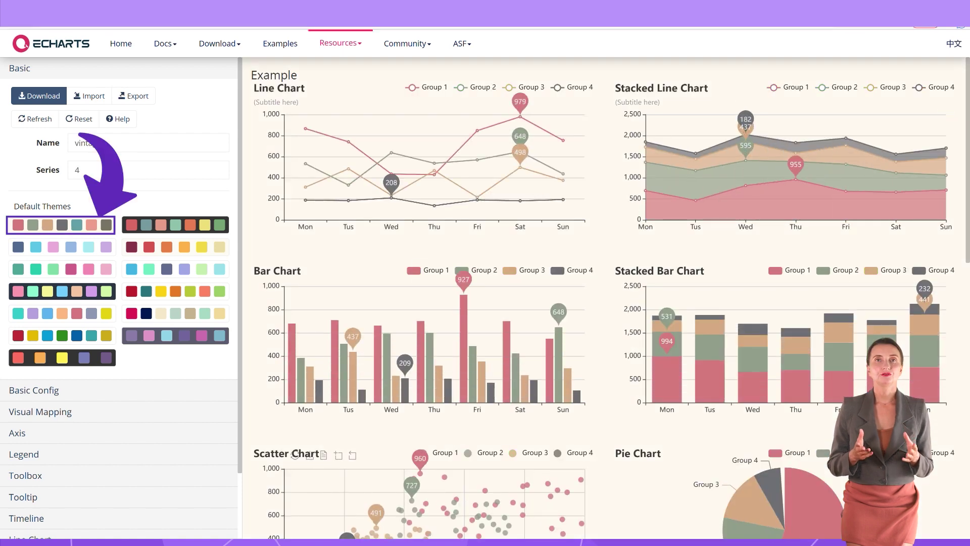
# - Apply the westeros theme to the example charts and view its visual mapping colours
pyautogui.click(62, 247)
pyautogui.click(40, 412)
pyautogui.scroll(-12, 118, 303)
pyautogui.scroll(-3, 119, 298)
pyautogui.scroll(15, 119, 298)
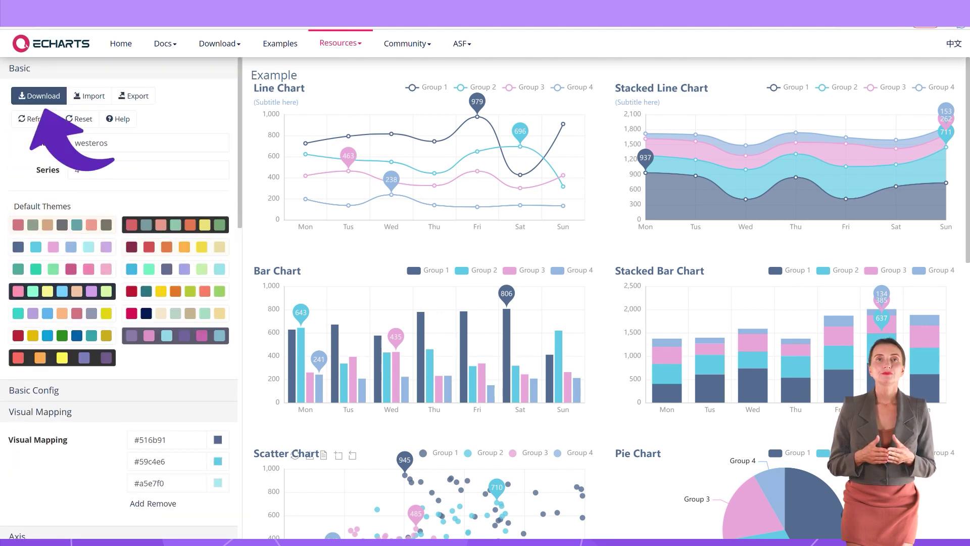
# - Copy the westeros theme as JSON from the Download options
pyautogui.click(39, 95)
pyautogui.click(331, 142)
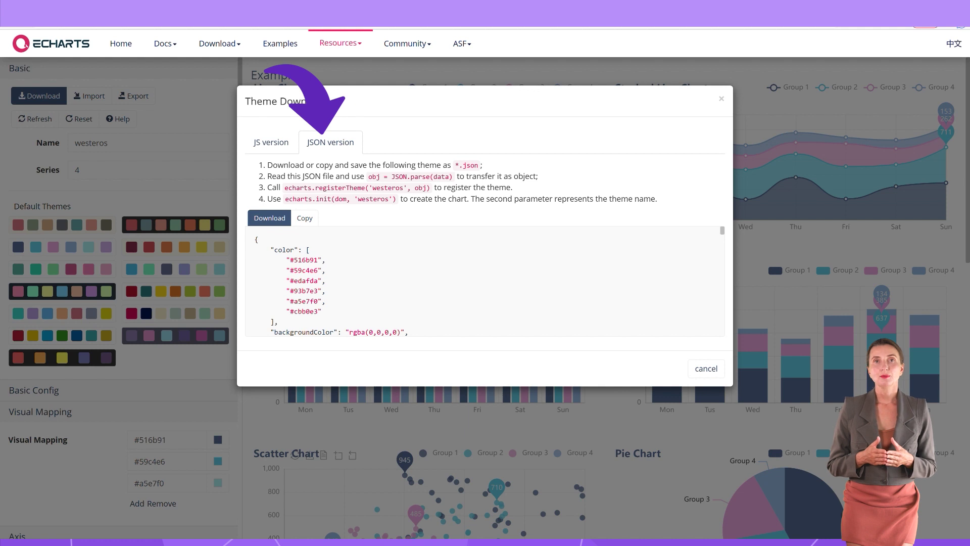
pyautogui.click(304, 218)
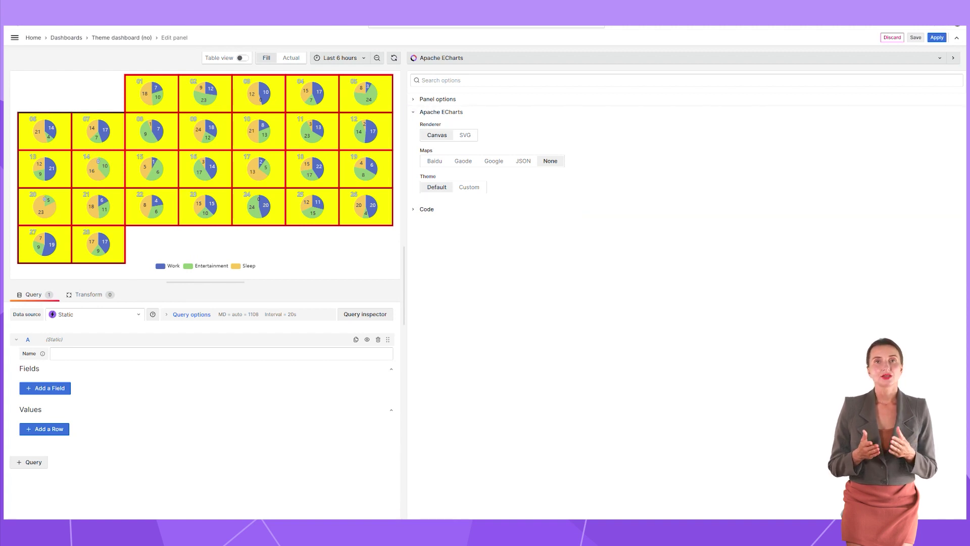
# - Set the panel Theme to Custom and paste the westeros JSON into Theme Configuration
pyautogui.click(469, 187)
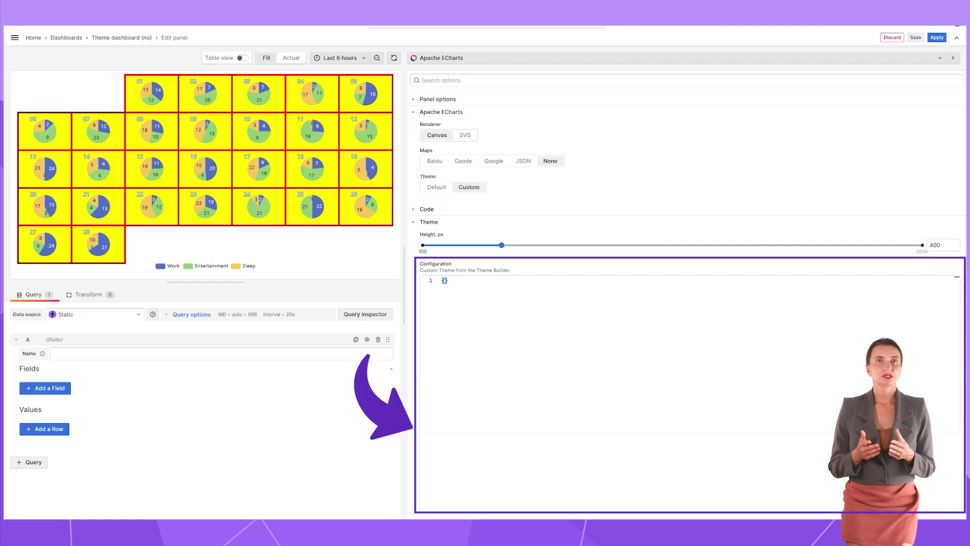
pyautogui.press('super+a')
pyautogui.press('super+v')
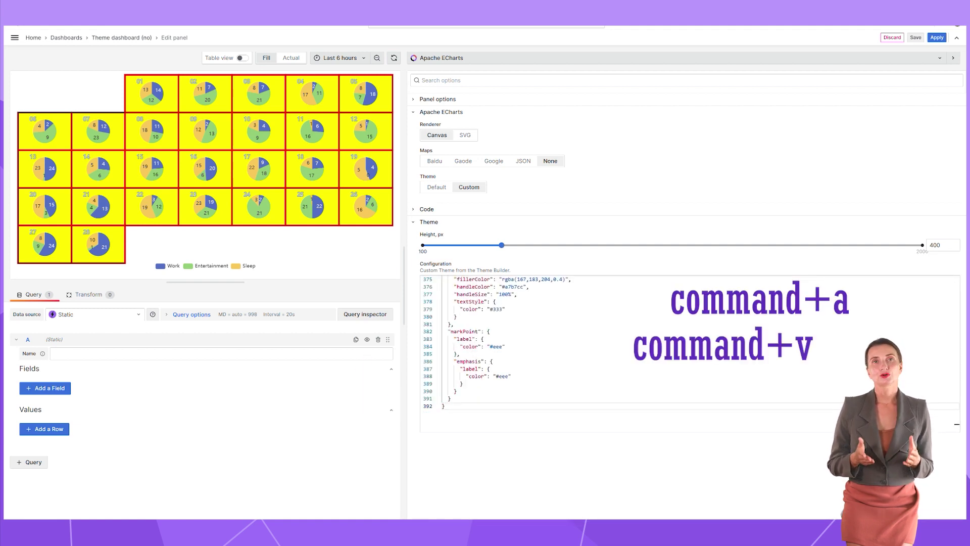